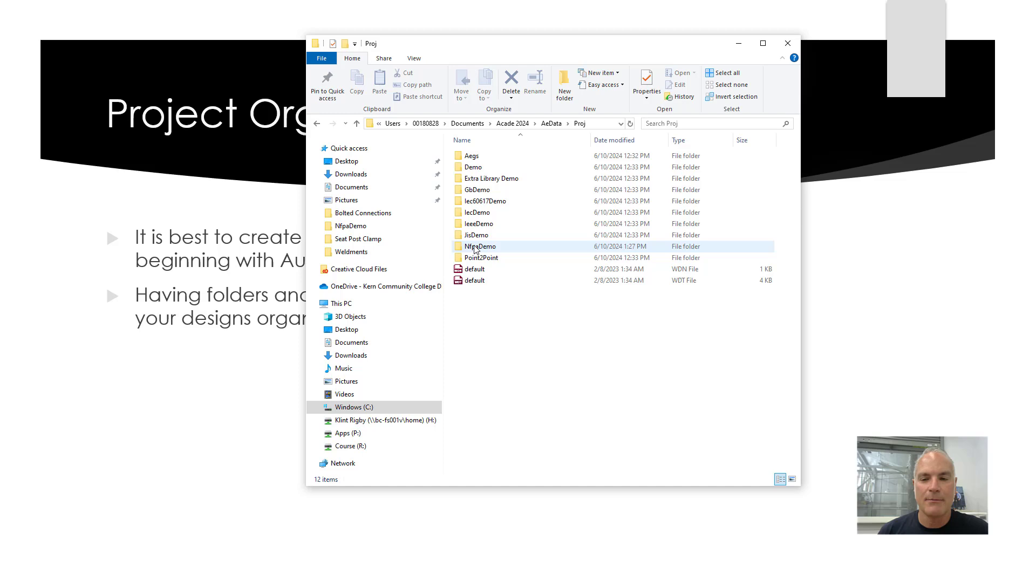
# Step: Open the NfpaDemo folder in AeData\Proj to list DEMO01–DEMO09 and the Nfpademo project files
pyautogui.doubleClick(475, 247)
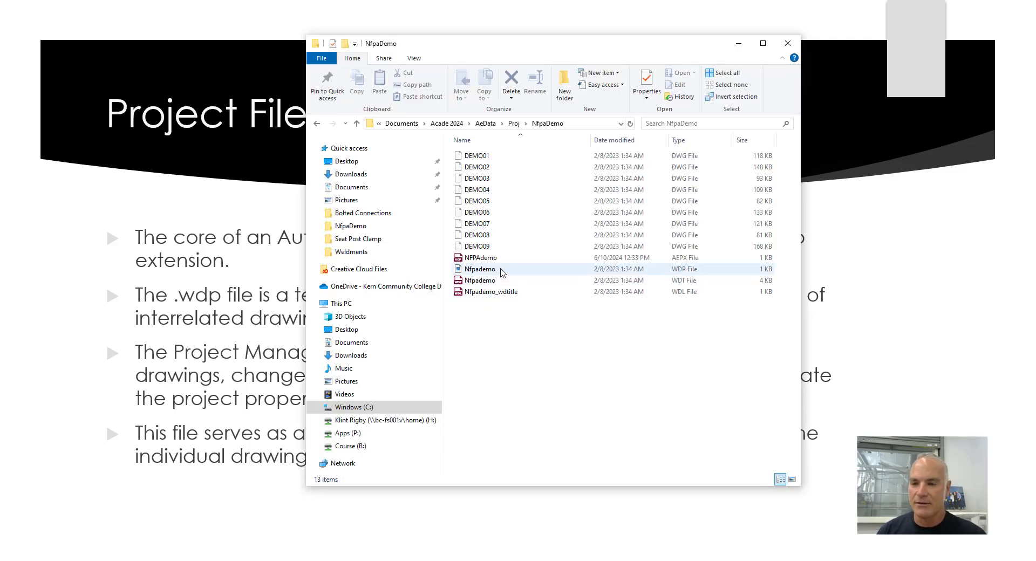
# Step: Bring up the Open with app choices, including Notepad, for Nfpademo.wdp
pyautogui.moveTo(501, 272)
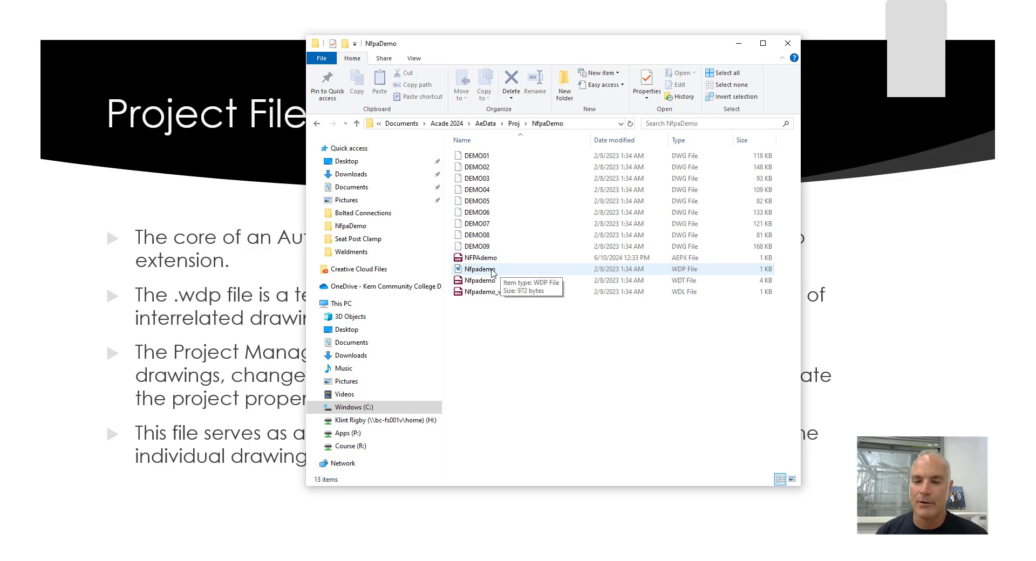
pyautogui.rightClick(492, 272)
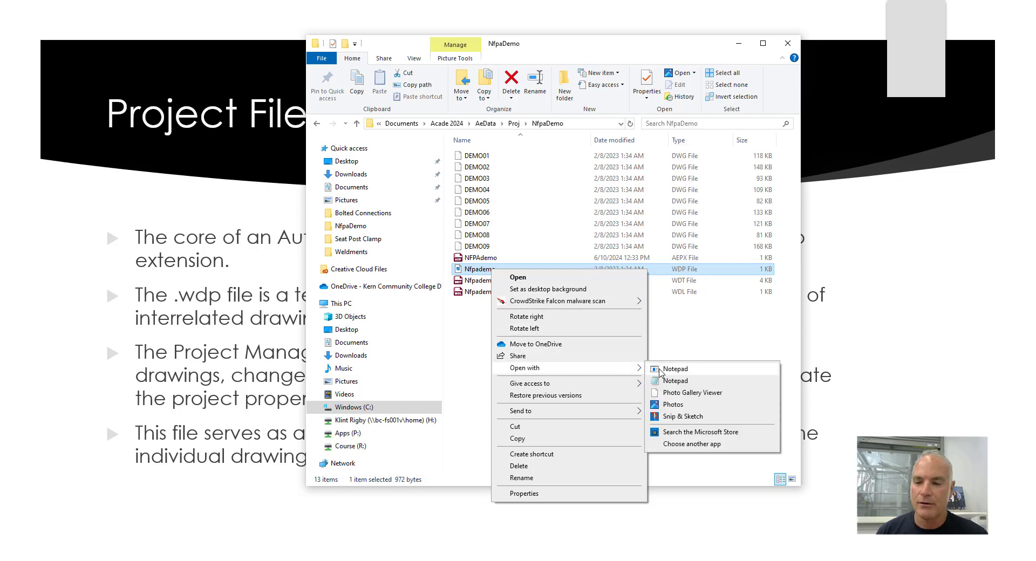
# Step: Read Nfpademo.wdp in Notepad, noting its PANEL drawing entries, then close Notepad
pyautogui.click(648, 371)
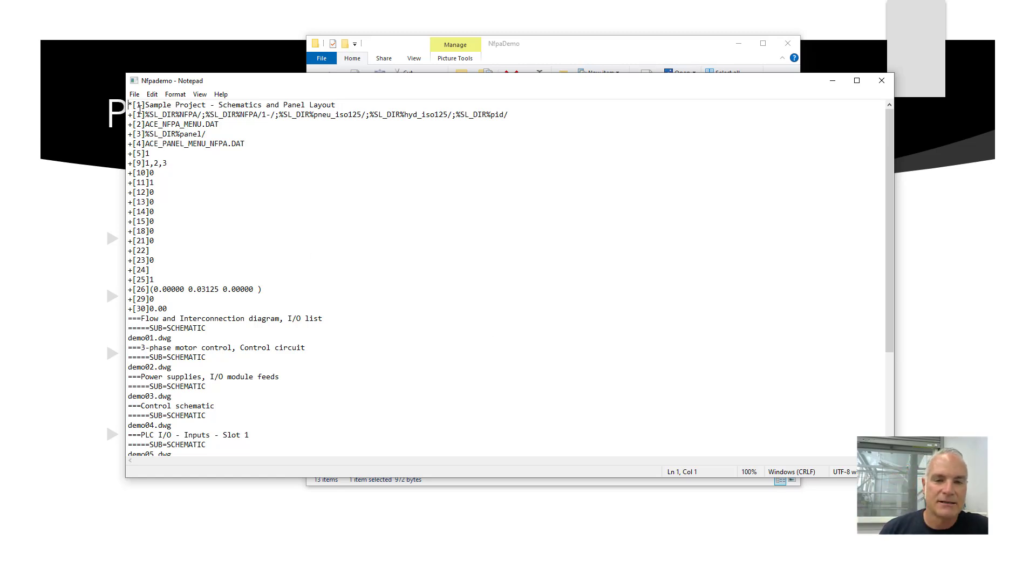
pyautogui.scroll(-1, 144, 278)
pyautogui.scroll(1, 144, 278)
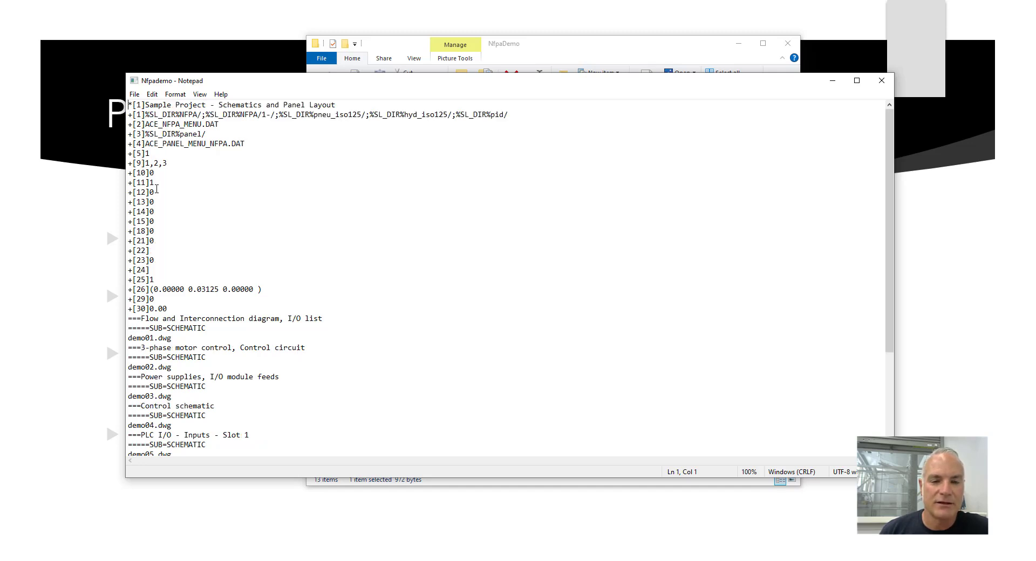
pyautogui.scroll(-5, 242, 303)
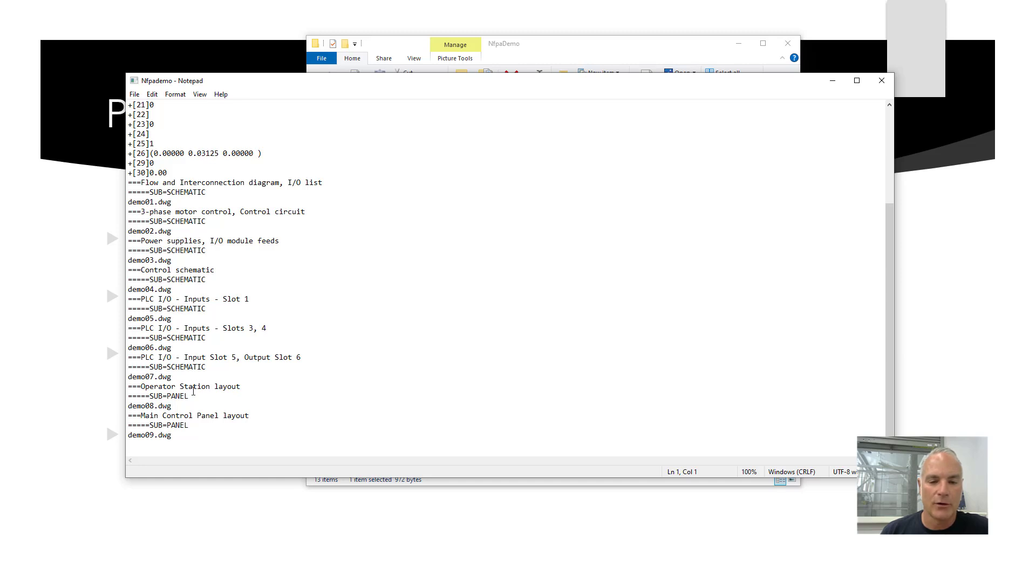
pyautogui.doubleClick(172, 397)
pyautogui.click(219, 416)
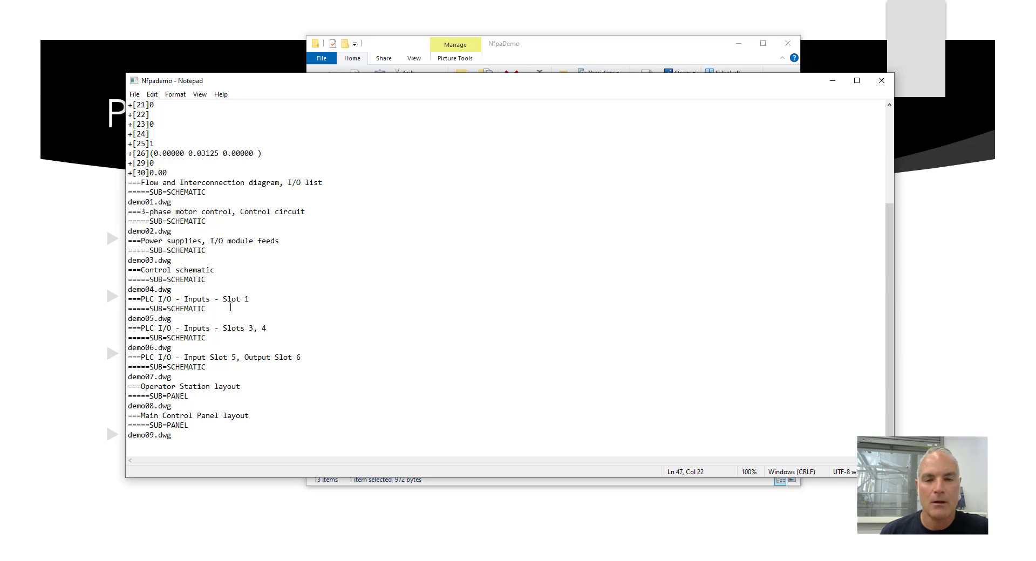
pyautogui.scroll(5, 208, 220)
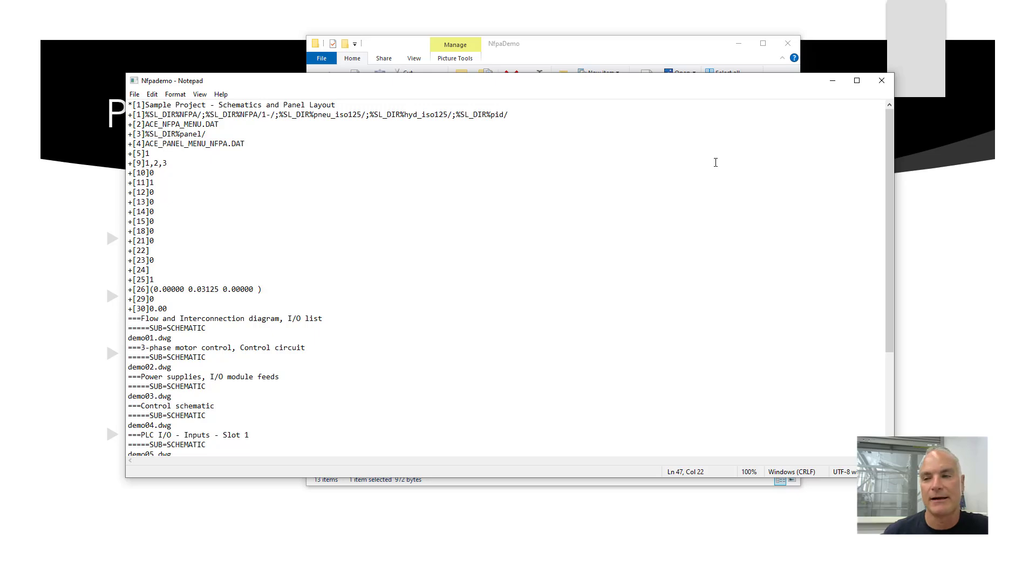
pyautogui.click(882, 82)
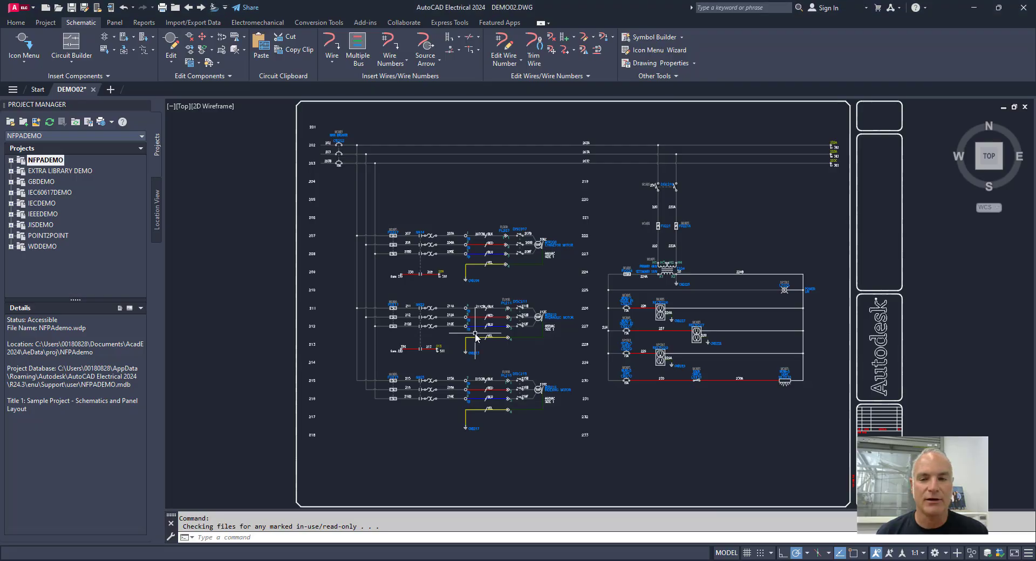
# Step: Expand NFPADEMO and its PANEL folder to show demo01–demo07 and demo08–demo09
pyautogui.click(10, 161)
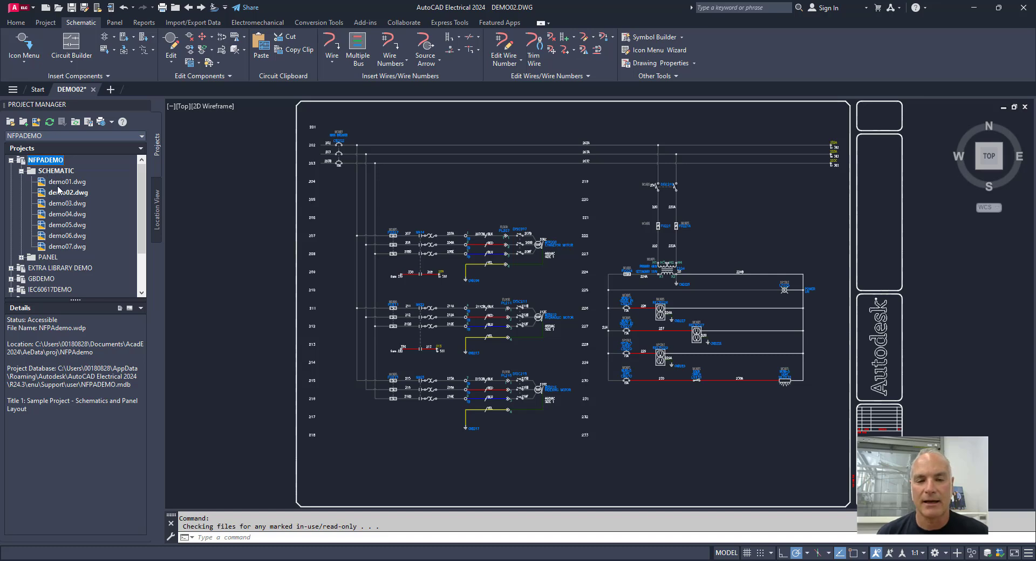
pyautogui.click(23, 258)
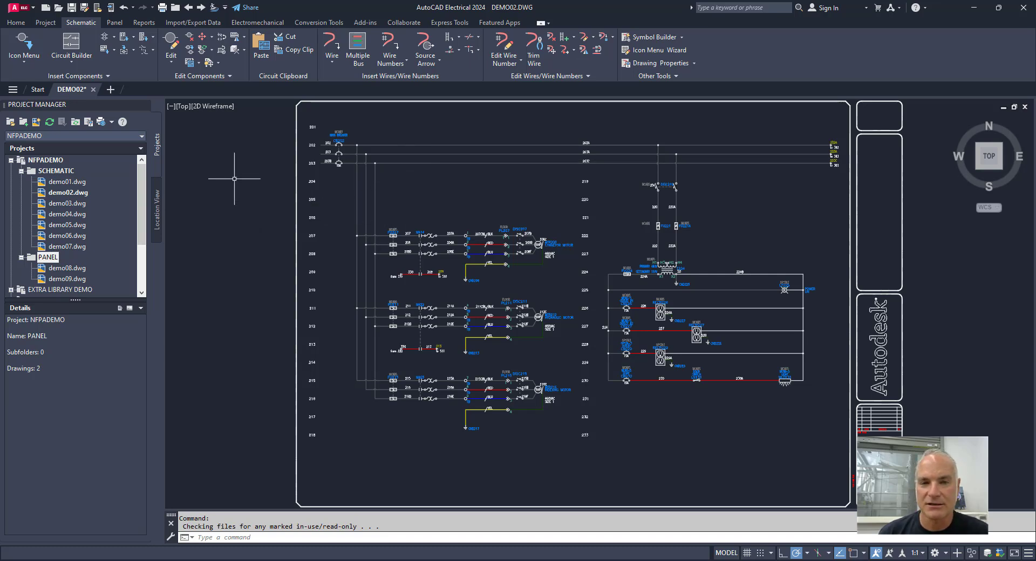
# Step: Step back to DEMO01, then forward through DEMO02 to DEMO03 with the project drawing arrows
pyautogui.click(189, 8)
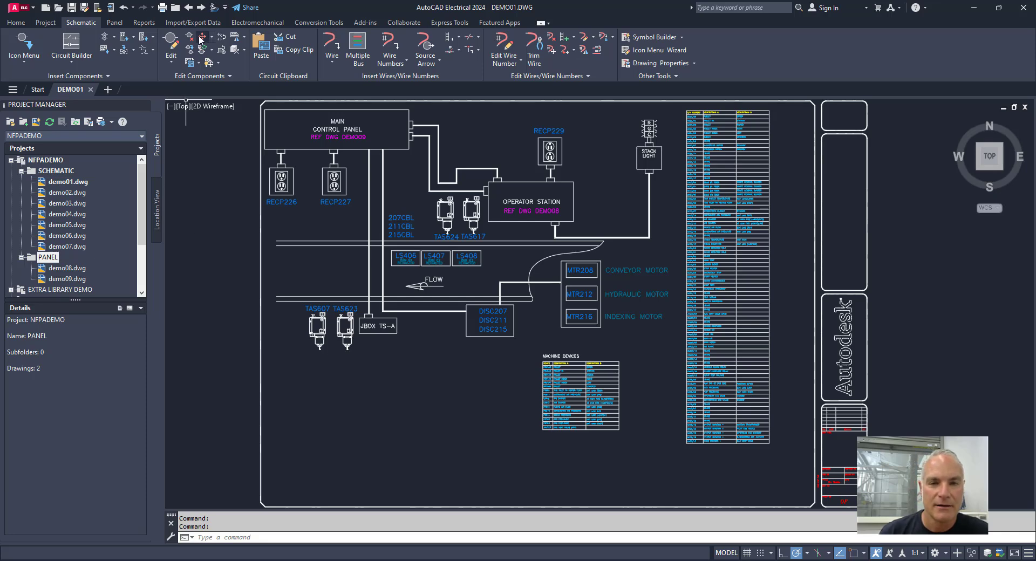
pyautogui.click(201, 9)
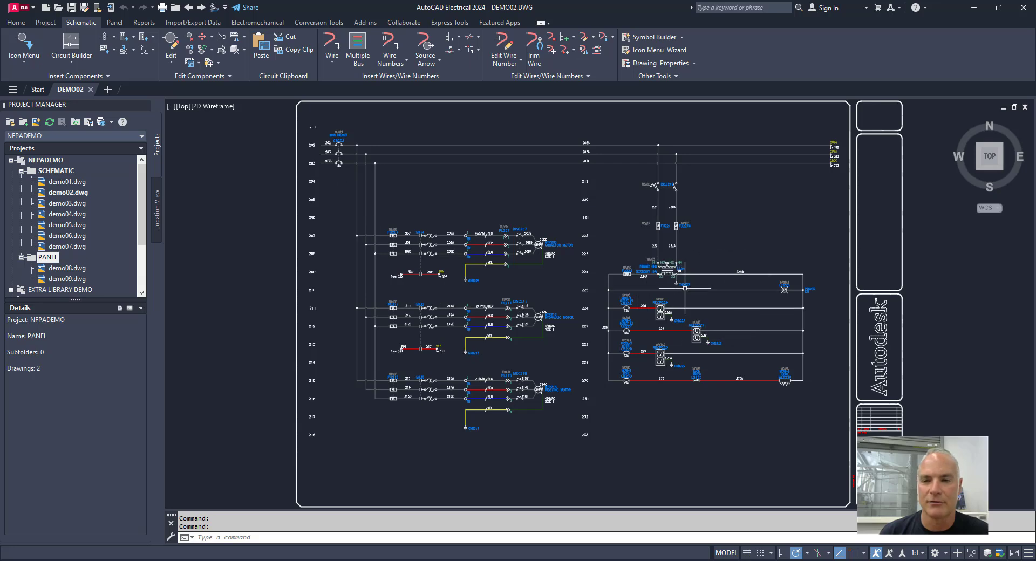
pyautogui.click(201, 7)
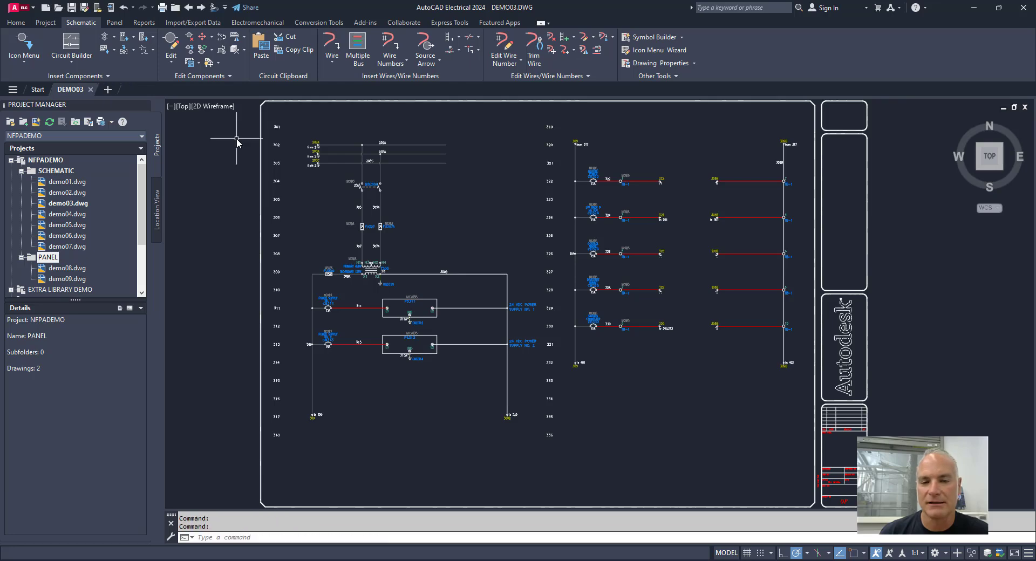
# Step: Open demo08.dwg, inspect its BOM parts table, then close DEMO08 and answer the save prompt
pyautogui.doubleClick(71, 269)
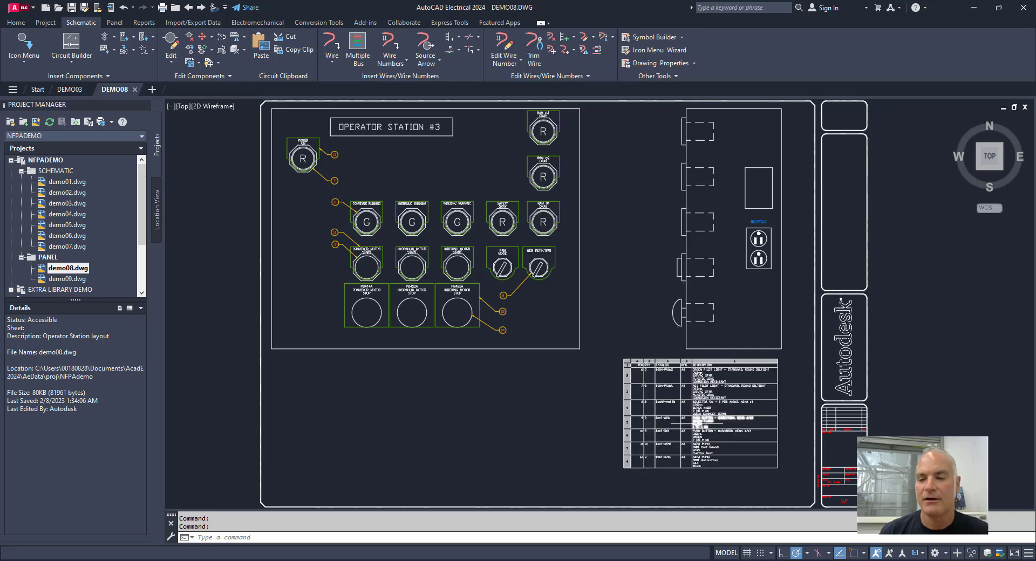
pyautogui.scroll(6, 696, 425)
pyautogui.moveTo(697, 420); pyautogui.dragTo(621, 335, button='middle')
pyautogui.scroll(-4, 626, 338)
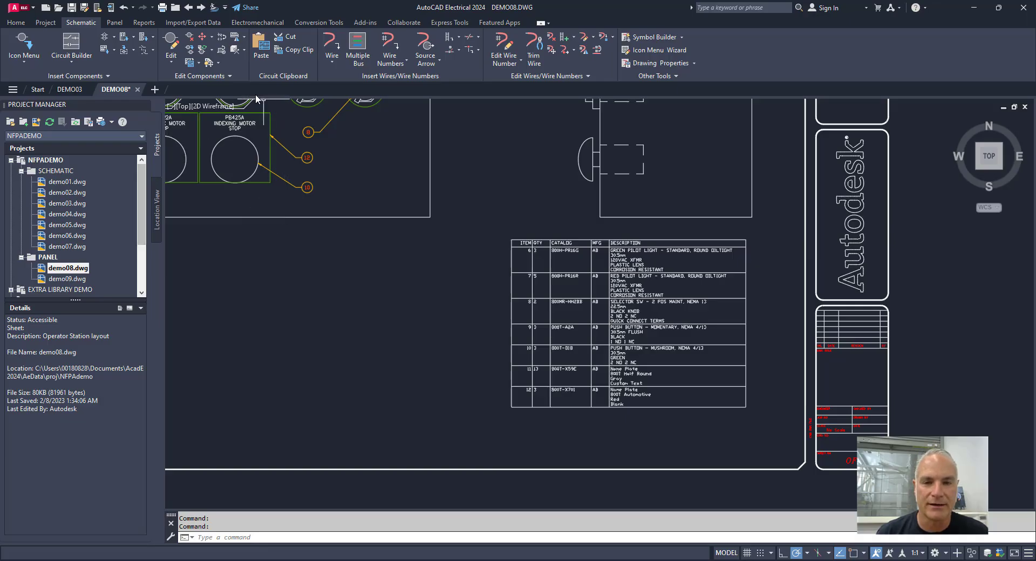
pyautogui.click(138, 90)
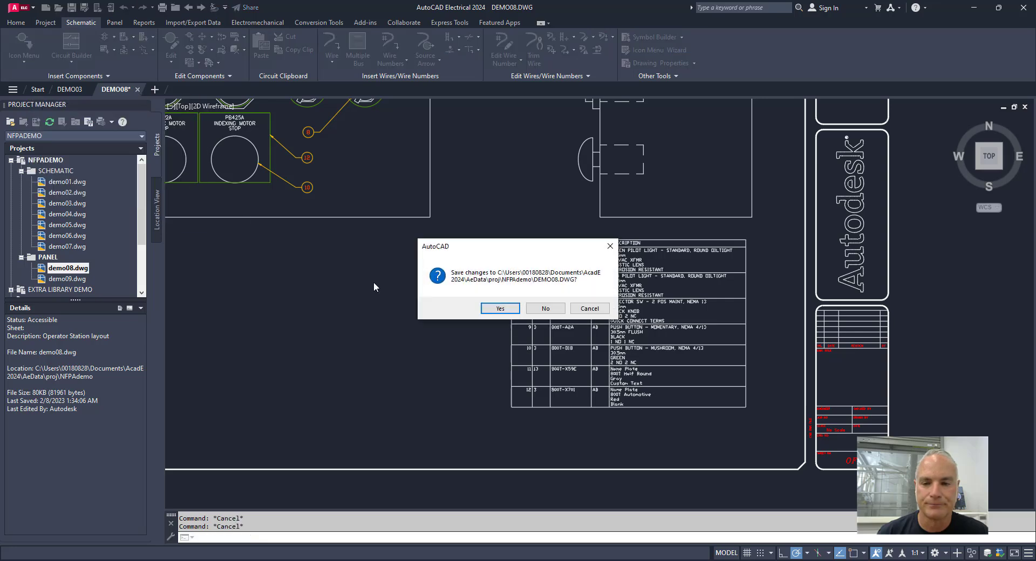
pyautogui.click(487, 306)
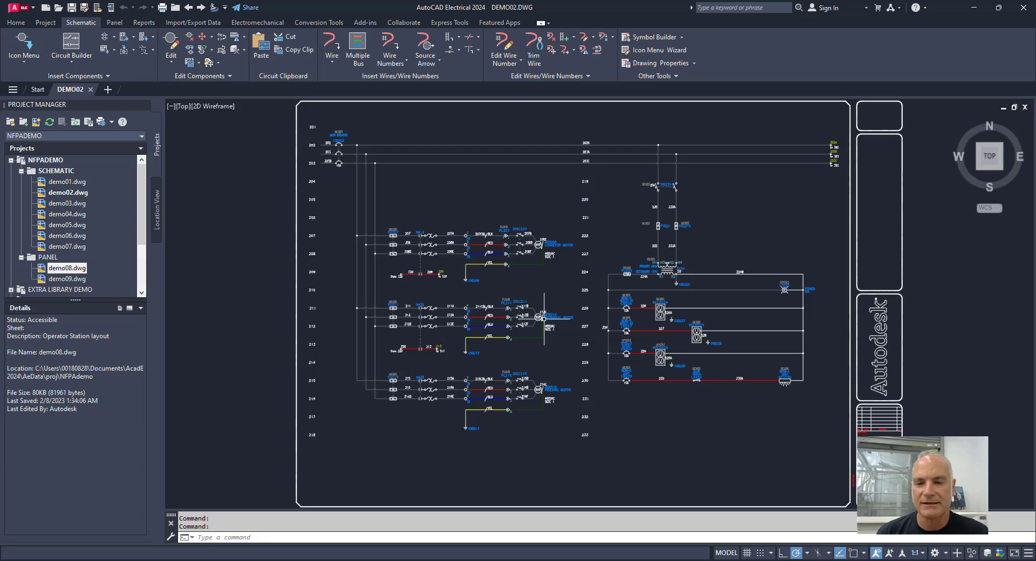
# Step: Zoom and pan across DEMO02's rows 207–232 to center the LT225 POWER ON lamp
pyautogui.scroll(8, 411, 257)
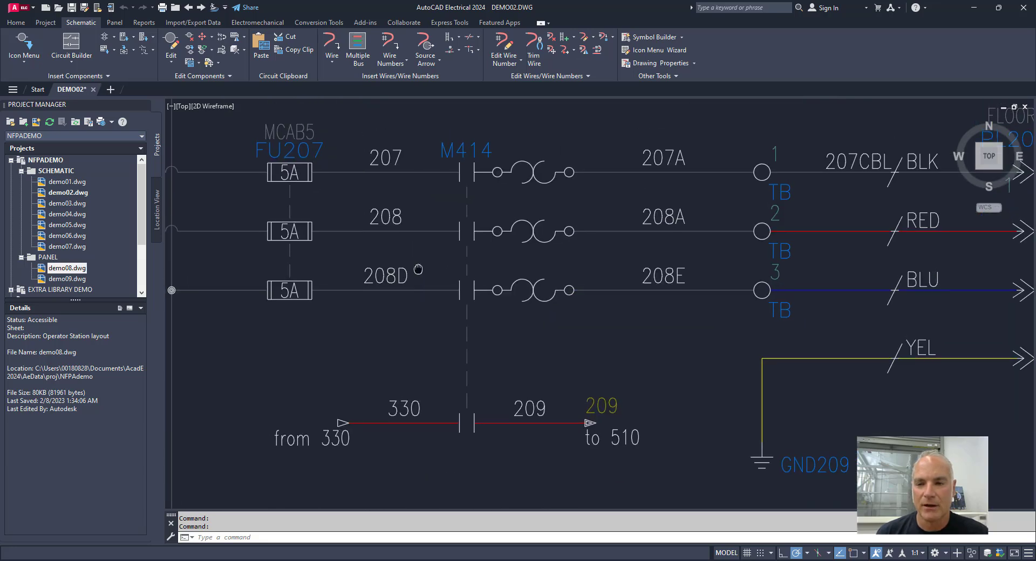
pyautogui.scroll(-2, 396, 268)
pyautogui.moveTo(483, 282); pyautogui.dragTo(593, 286, button='middle')
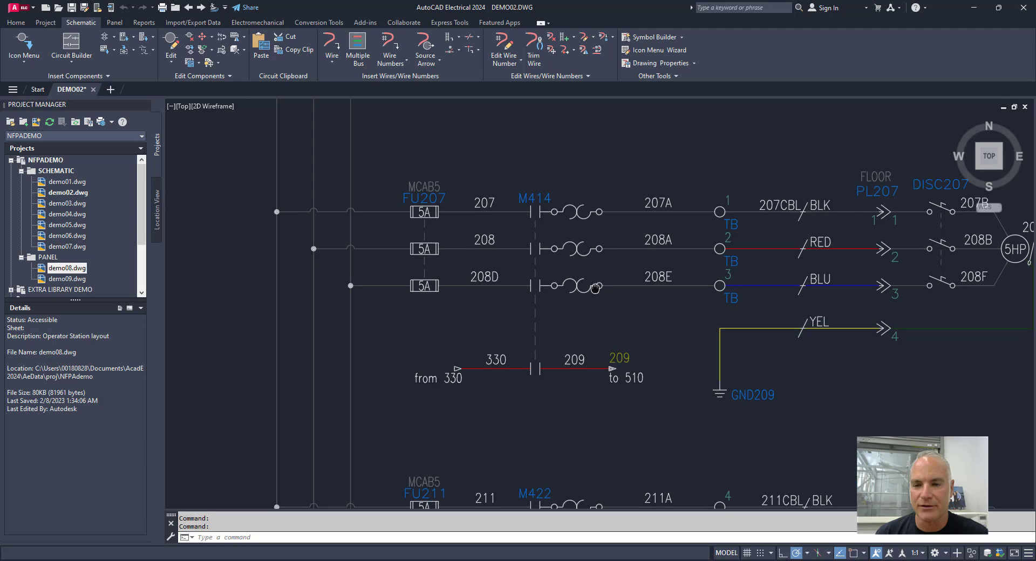
pyautogui.scroll(-4, 528, 301)
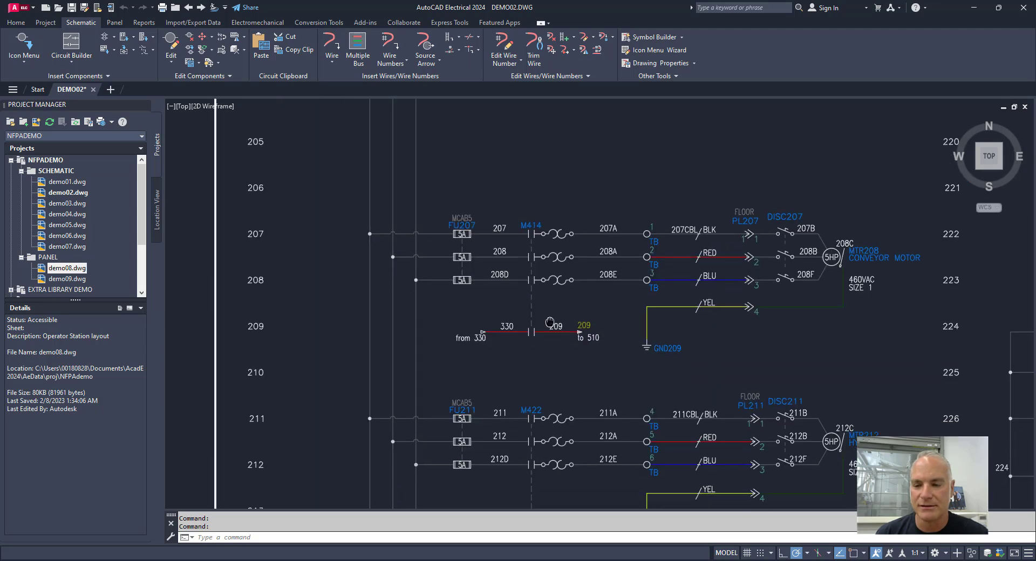
pyautogui.scroll(2, 581, 277)
pyautogui.moveTo(581, 276); pyautogui.dragTo(186, 227, button='middle')
pyautogui.scroll(5, 589, 284)
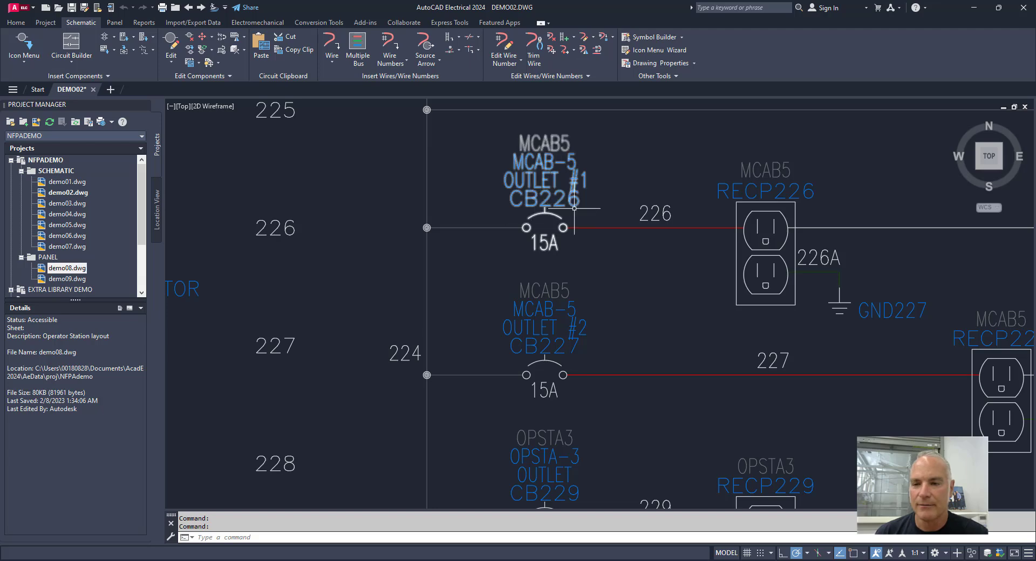
pyautogui.scroll(-4, 586, 228)
pyautogui.moveTo(596, 218); pyautogui.dragTo(507, 272, button='middle')
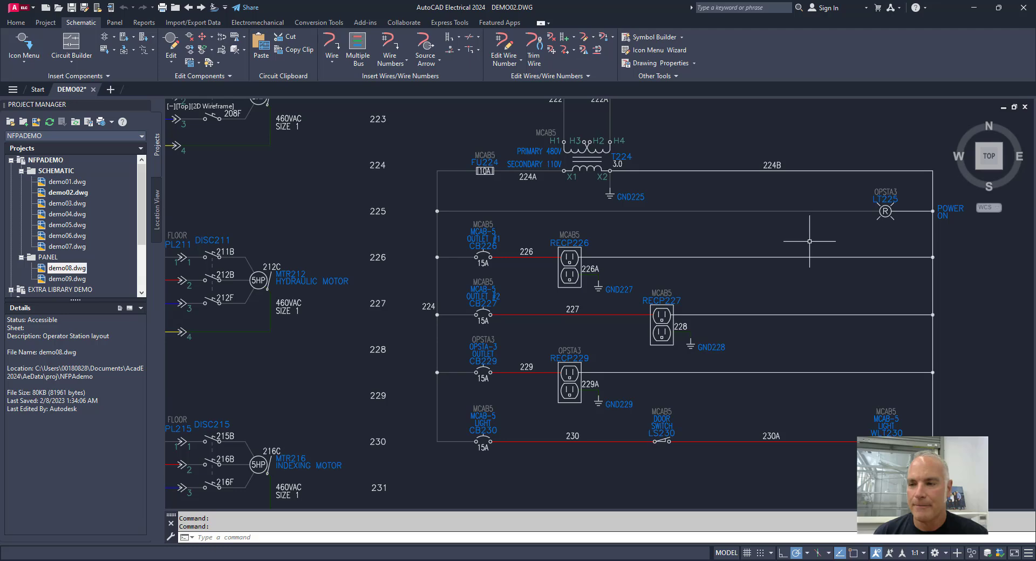
pyautogui.scroll(6, 842, 230)
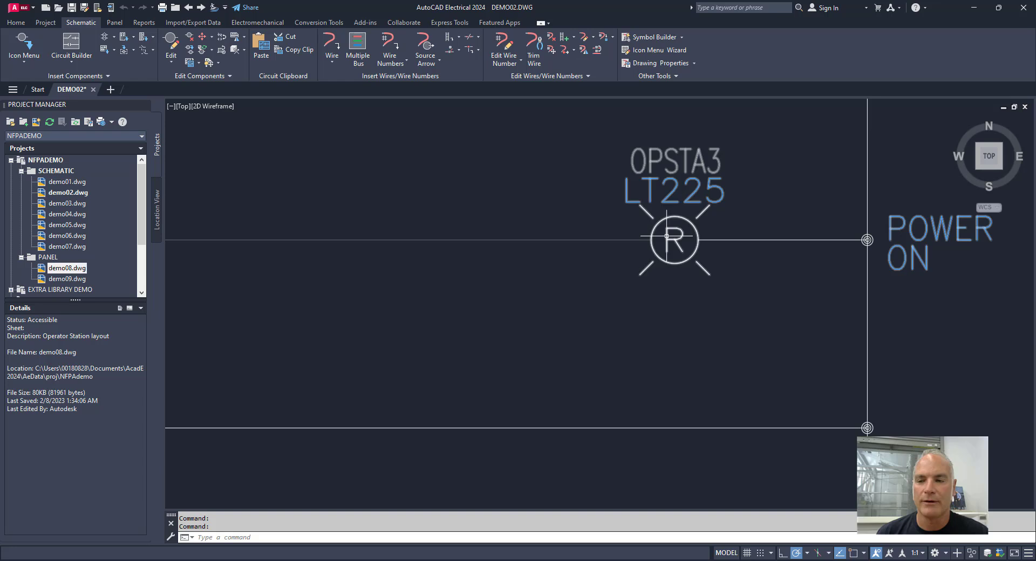
pyautogui.moveTo(667, 238); pyautogui.dragTo(672, 253, button='middle')
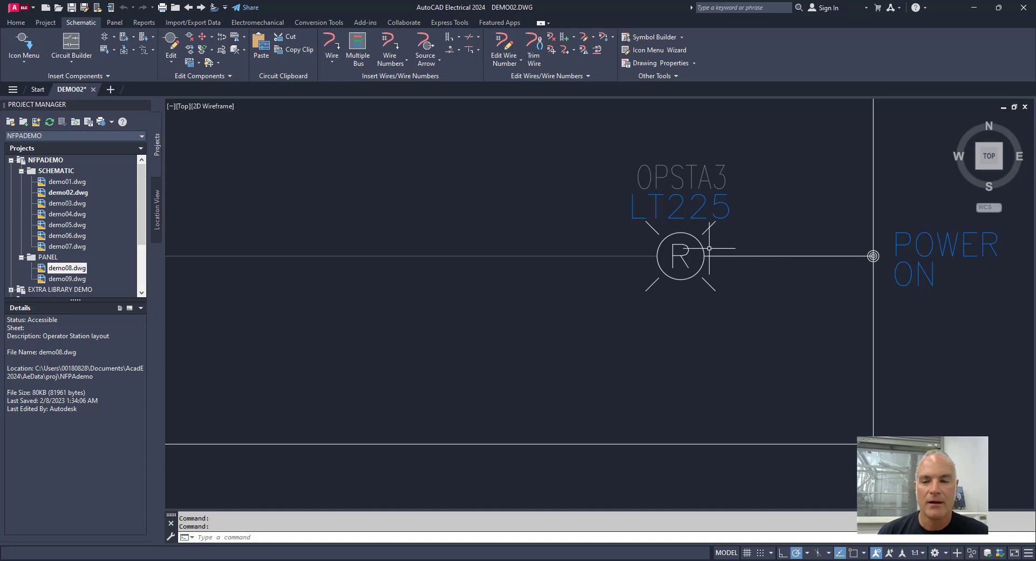
pyautogui.scroll(-3, 709, 248)
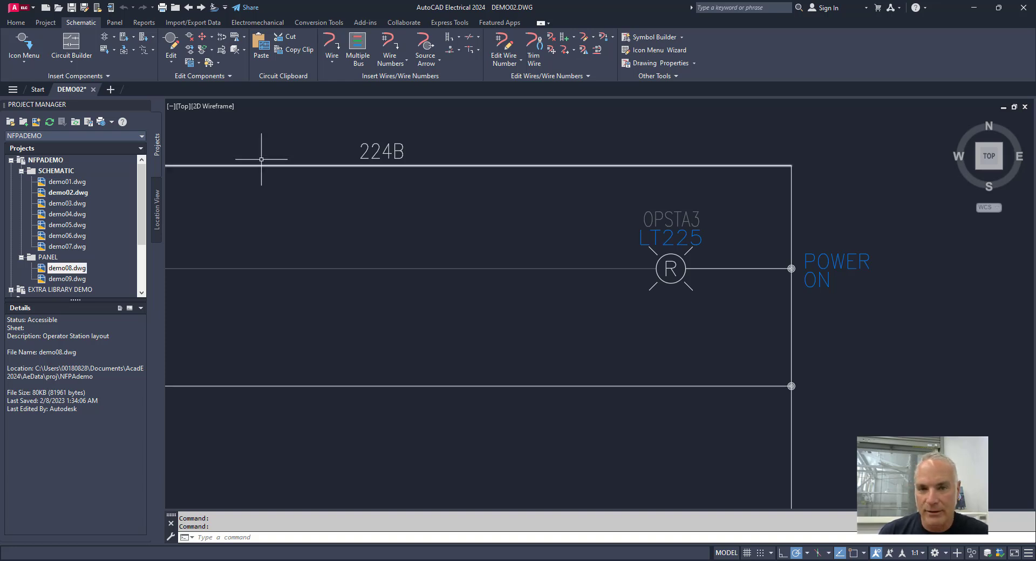
# Step: Surf LT225's references: go to sheet 2 ref 225, then its sheet 8 panel footprint
pyautogui.click(215, 11)
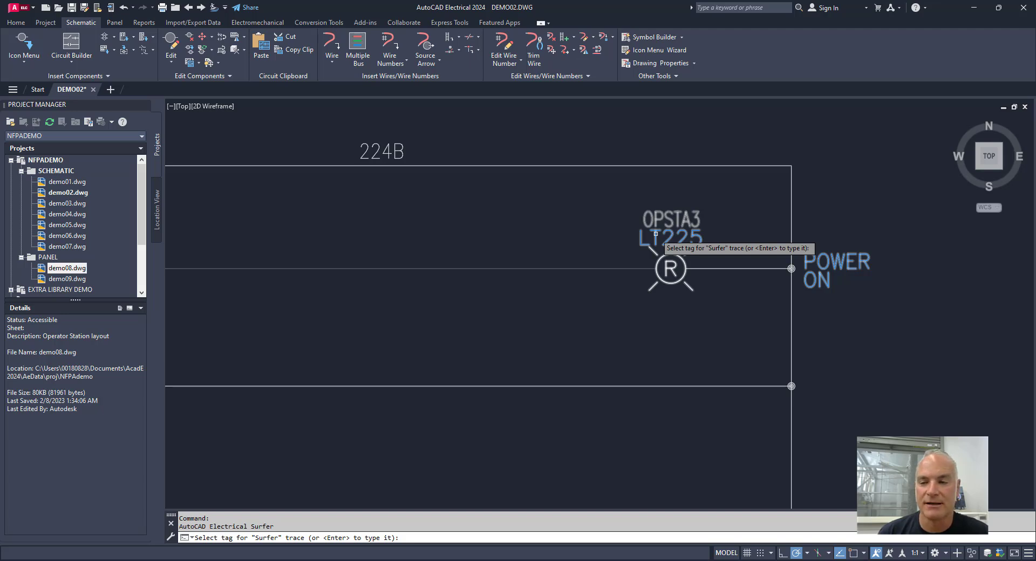
pyautogui.click(656, 233)
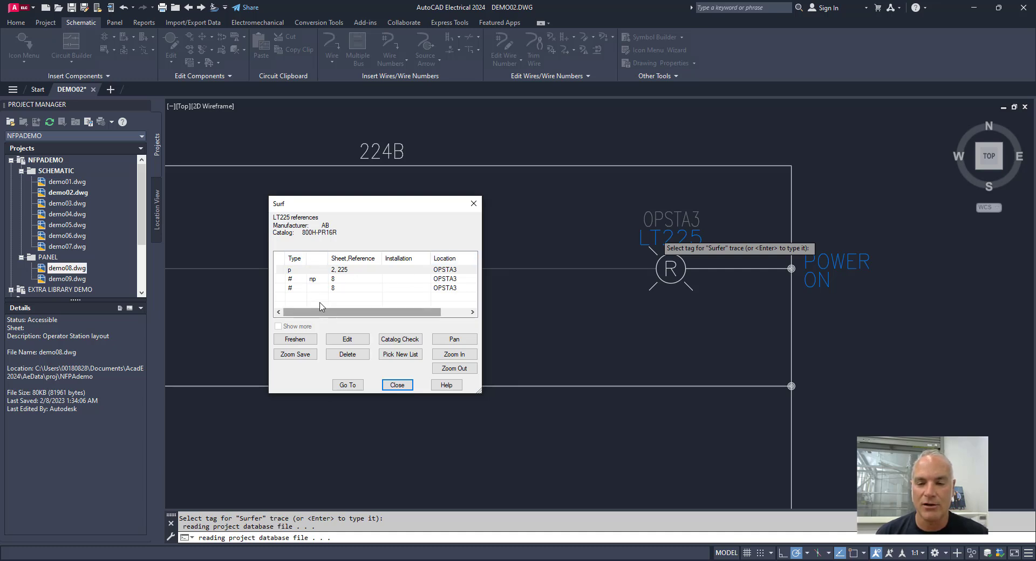
pyautogui.click(335, 272)
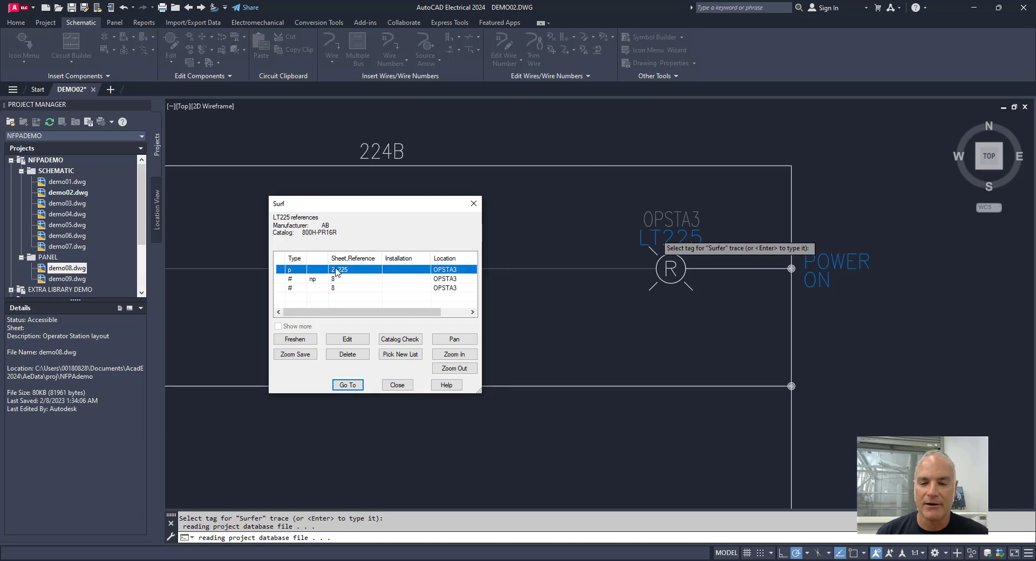
pyautogui.click(345, 384)
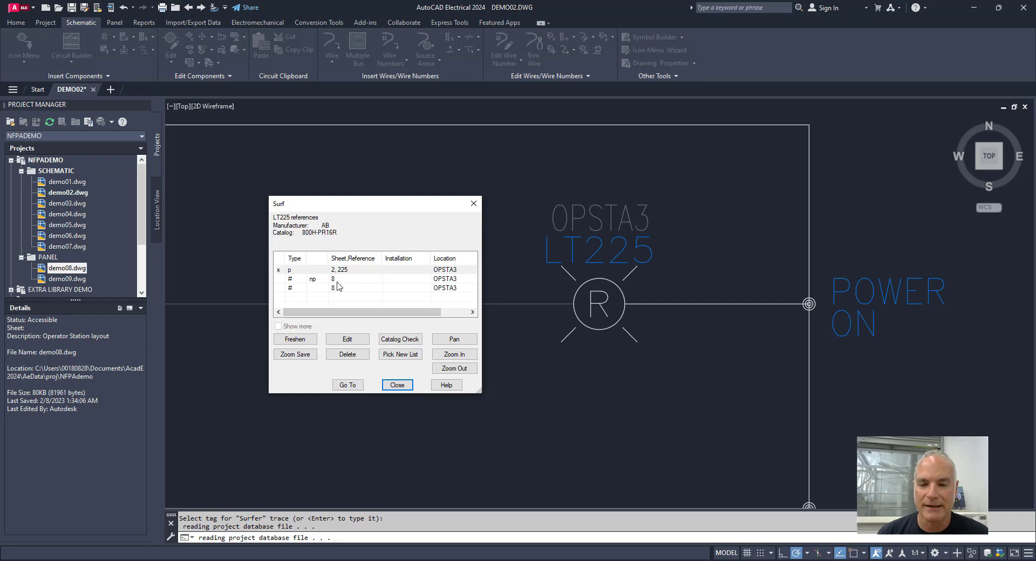
pyautogui.click(338, 280)
pyautogui.click(350, 386)
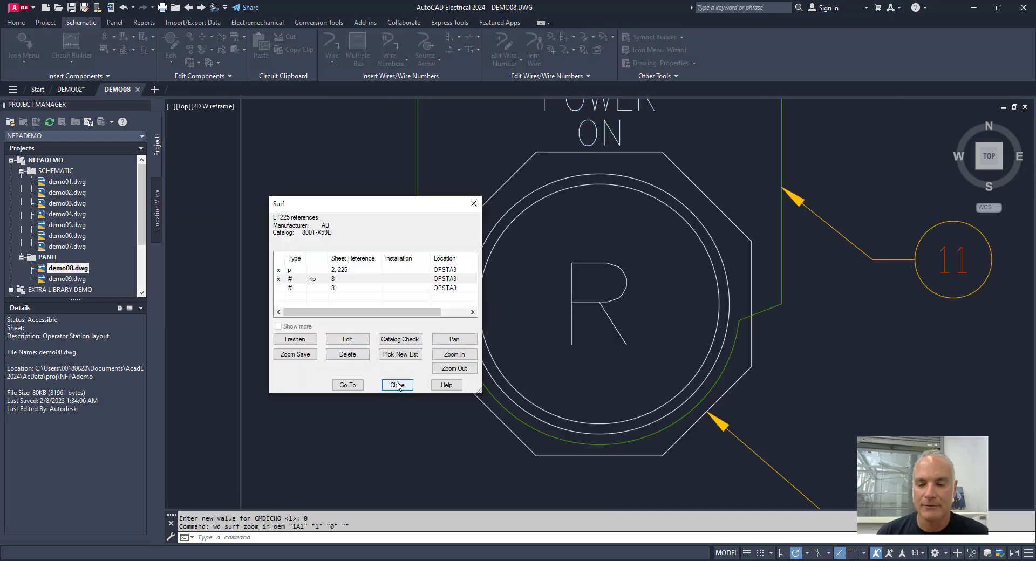
# Step: Close the Surf list, zoom out, and switch DEMO02 to DEMO08 showing POWER ON balloons 11 and 7
pyautogui.click(398, 385)
pyautogui.scroll(-2, 540, 338)
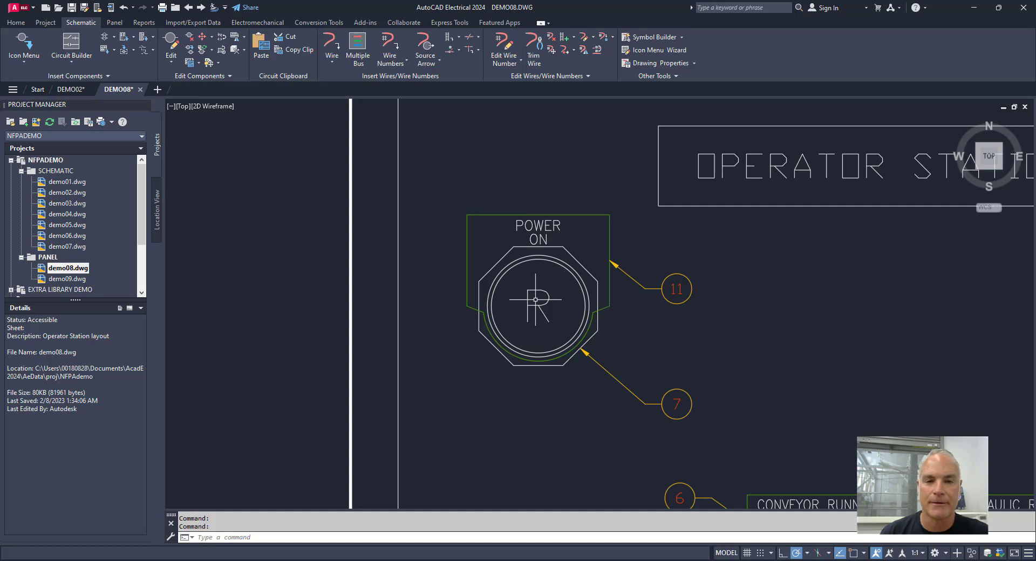
pyautogui.click(78, 93)
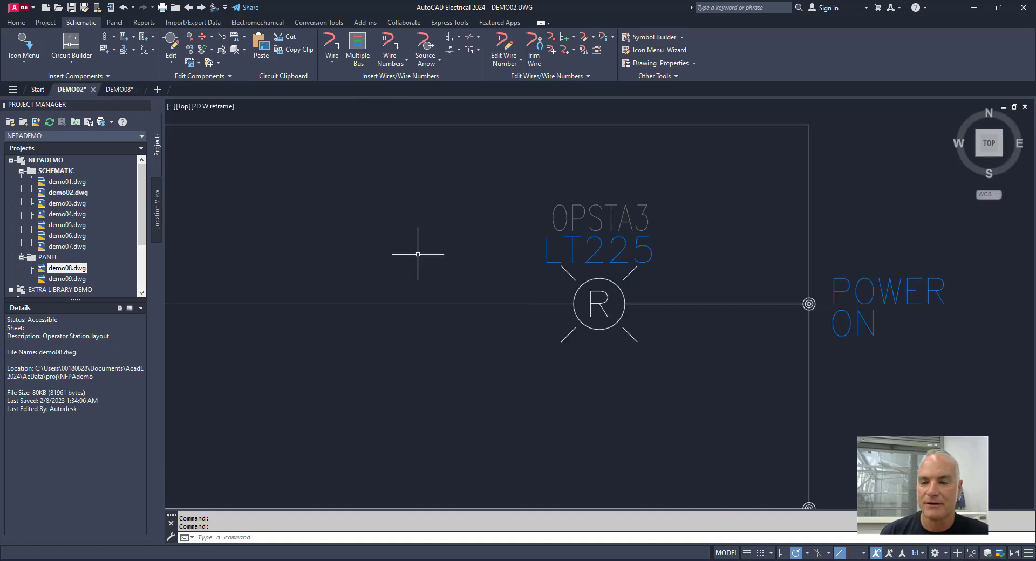
pyautogui.click(120, 89)
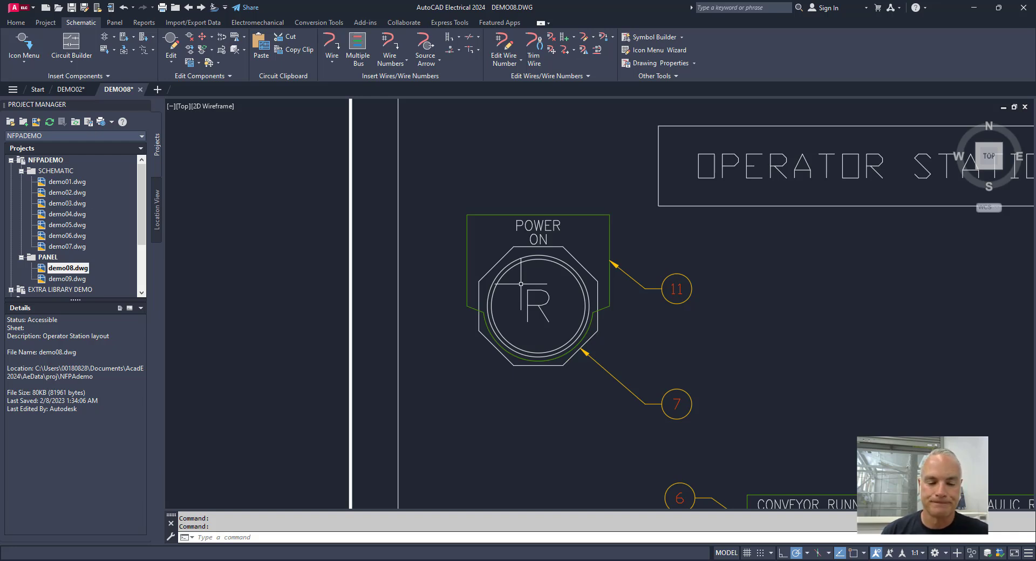
pyautogui.hotkey('alt', 'Tab')
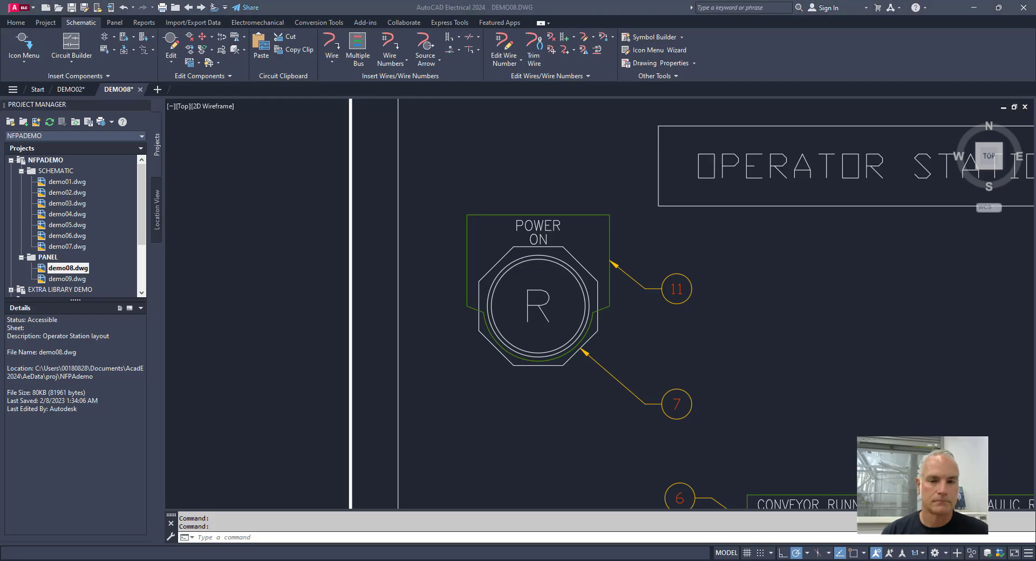